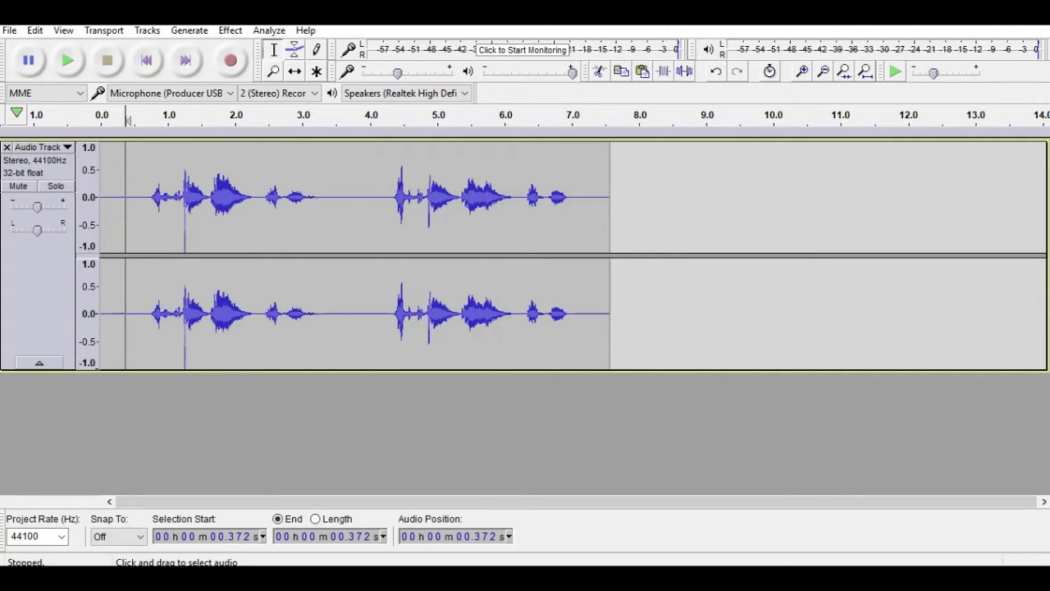
- Play back the original, unaltered voice recording
click(68, 62)
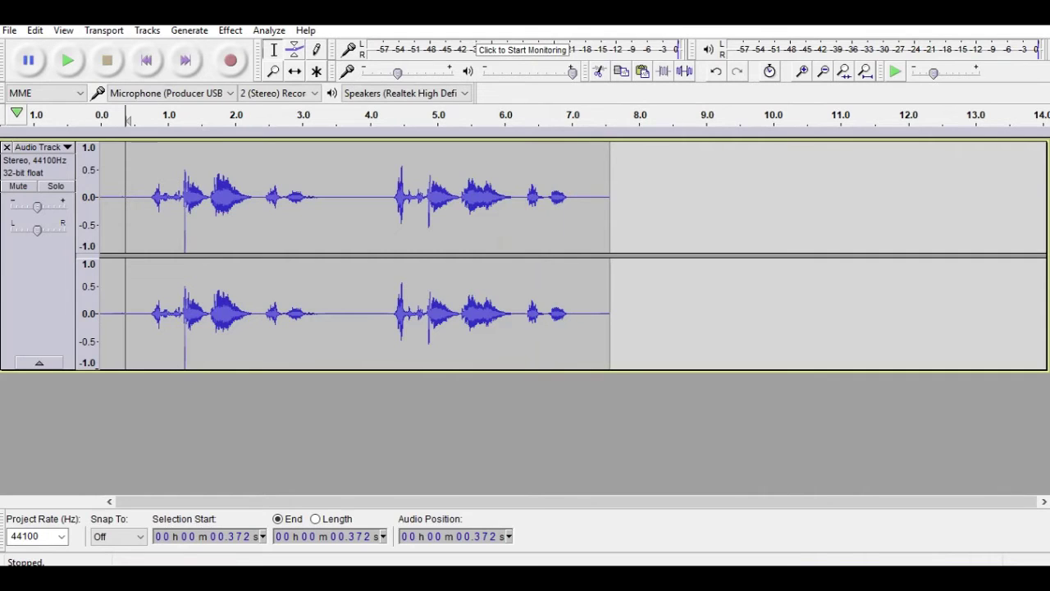
- Apply a previewed -4 semitone Change Pitch to the speech from about 0.7 s to 7 s
drag(146, 196, 570, 197)
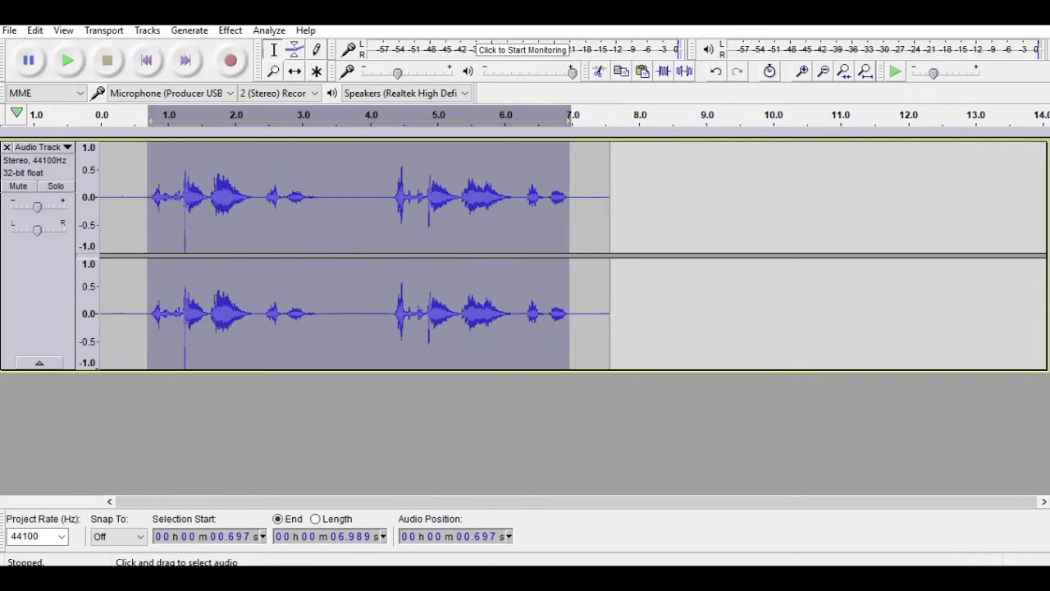
click(231, 30)
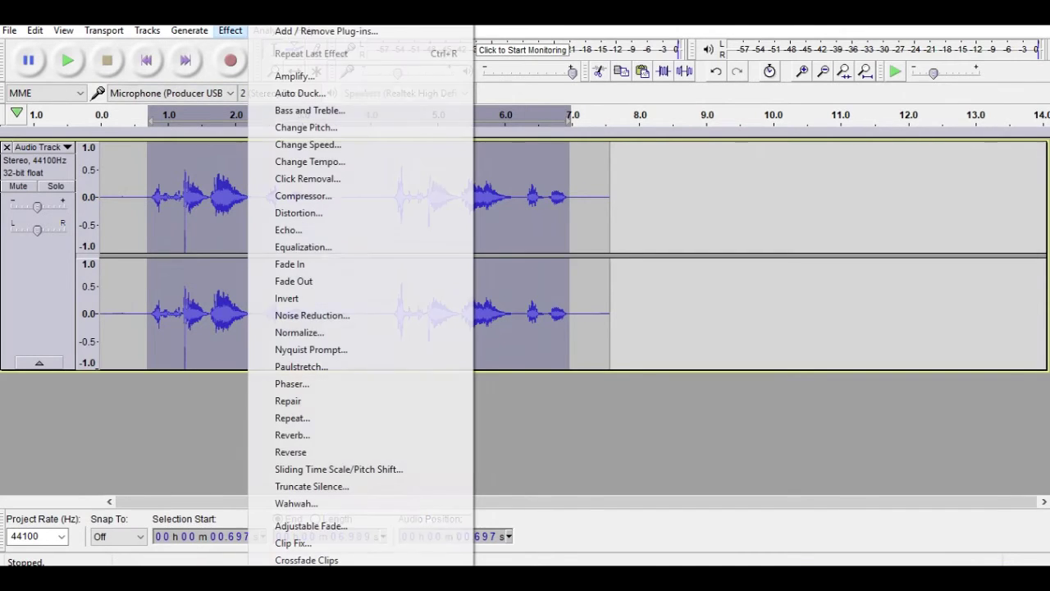
click(306, 127)
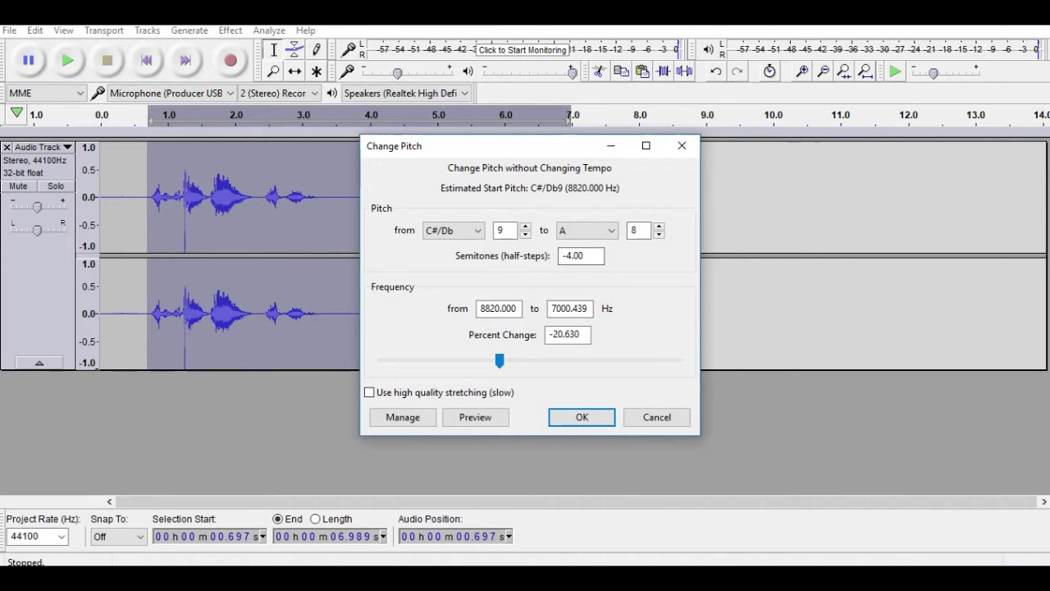
key(Tab)
key(shift+Tab)
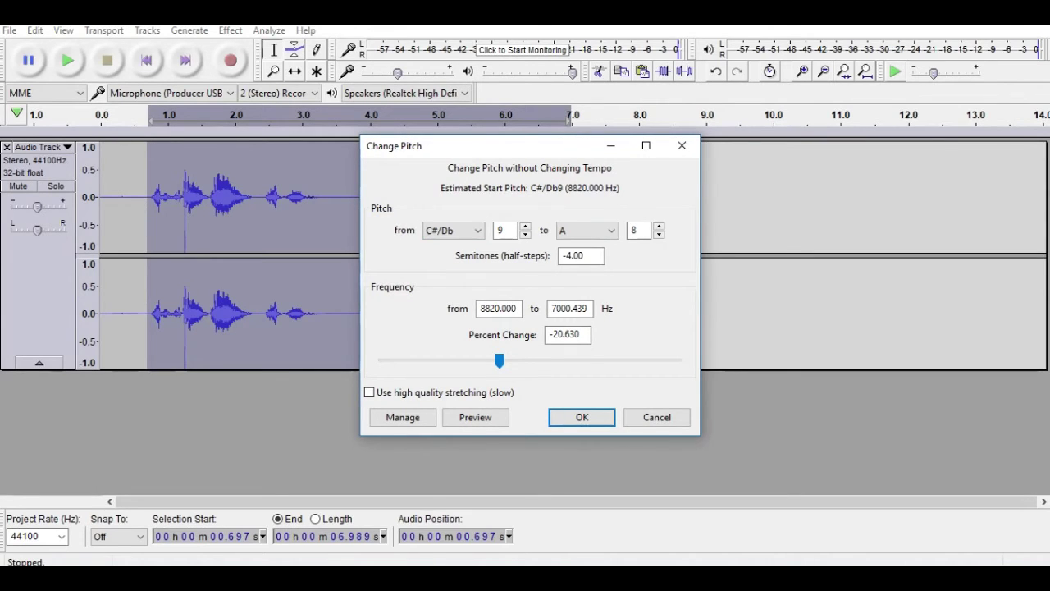
click(475, 417)
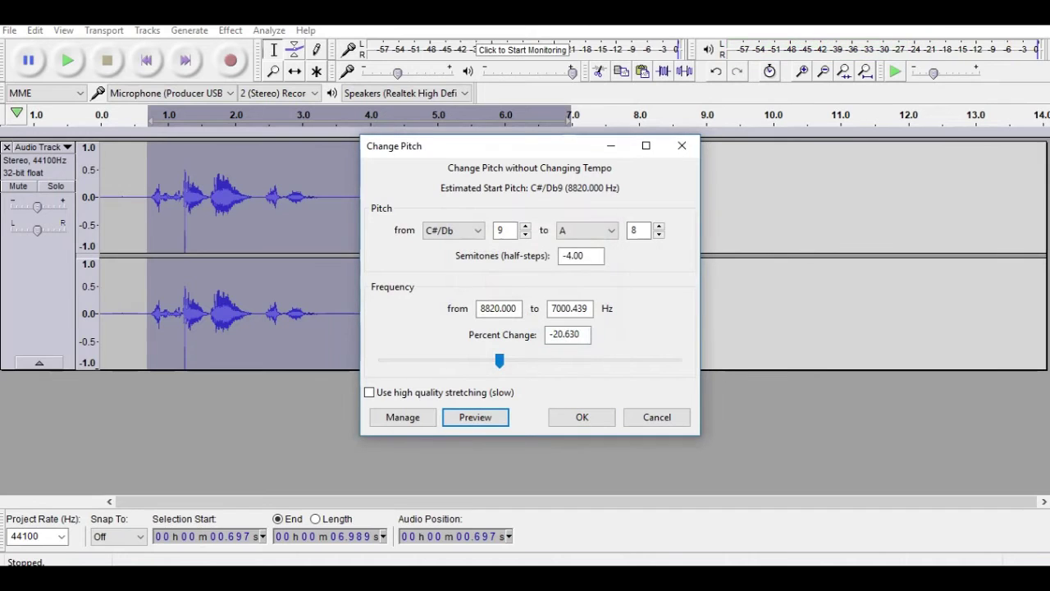
click(582, 417)
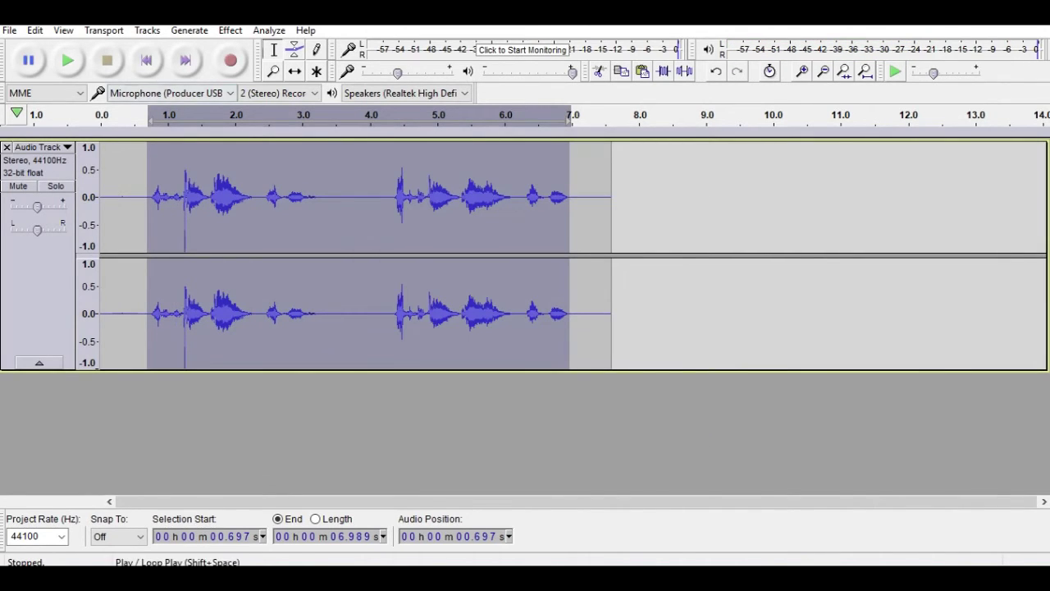
click(68, 60)
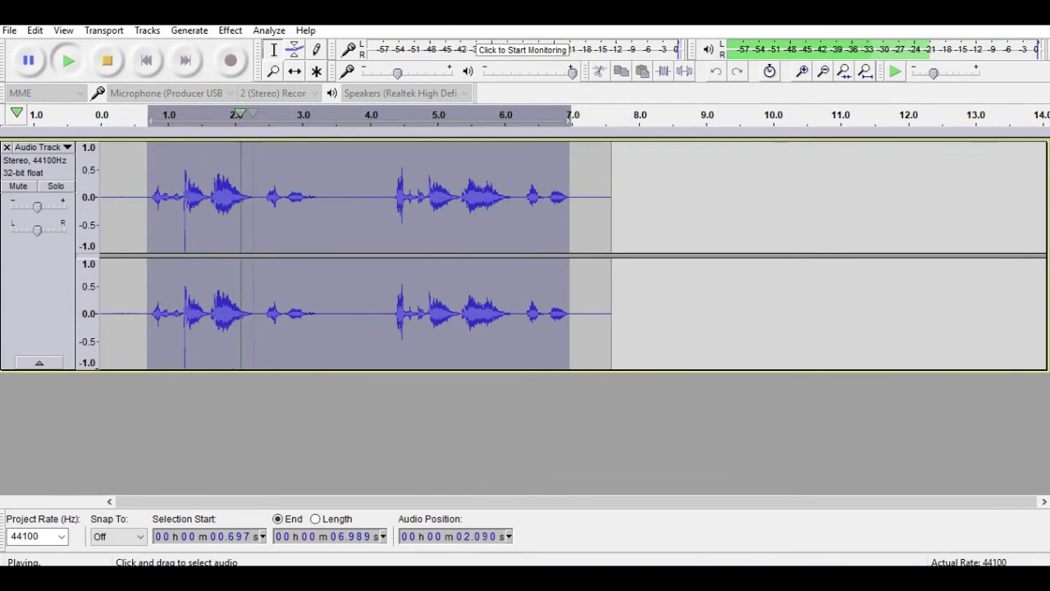